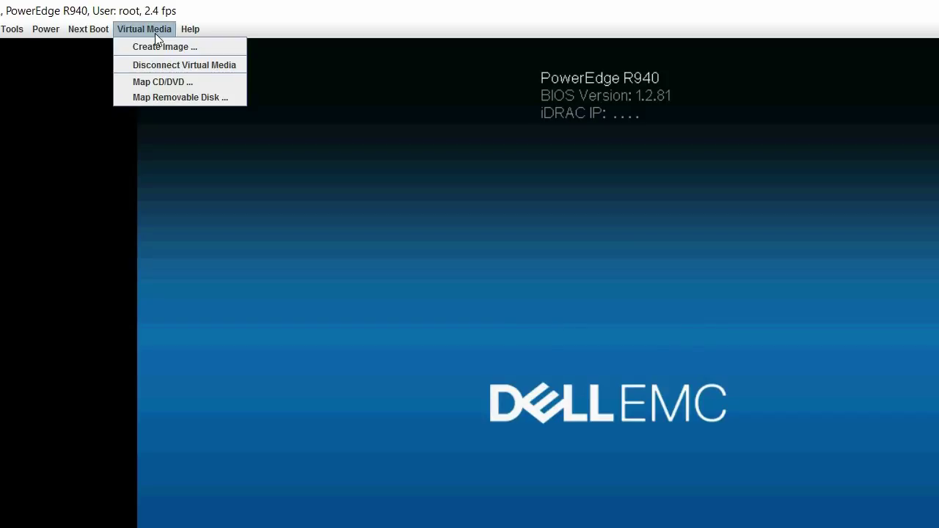
Map the FKJFKA00_9E52F5DD_WS16_MUI_DC.ISO image from the desktop's WS2016 folder as the virtual CD/DVD.
click(158, 82)
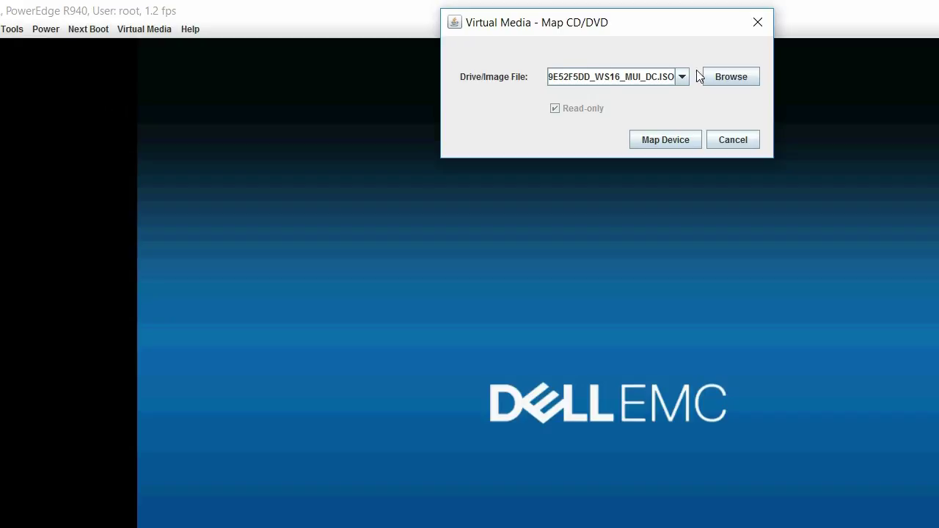
click(725, 78)
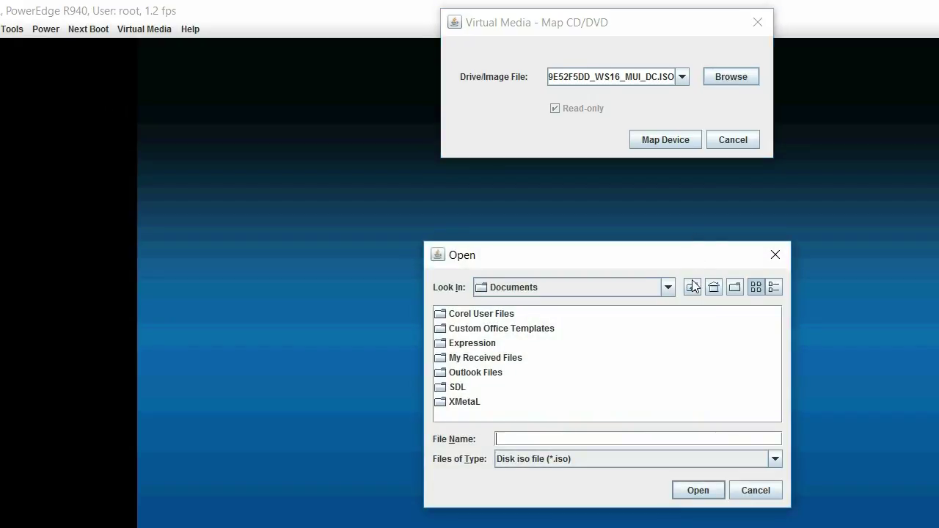
click(691, 286)
double_click(469, 329)
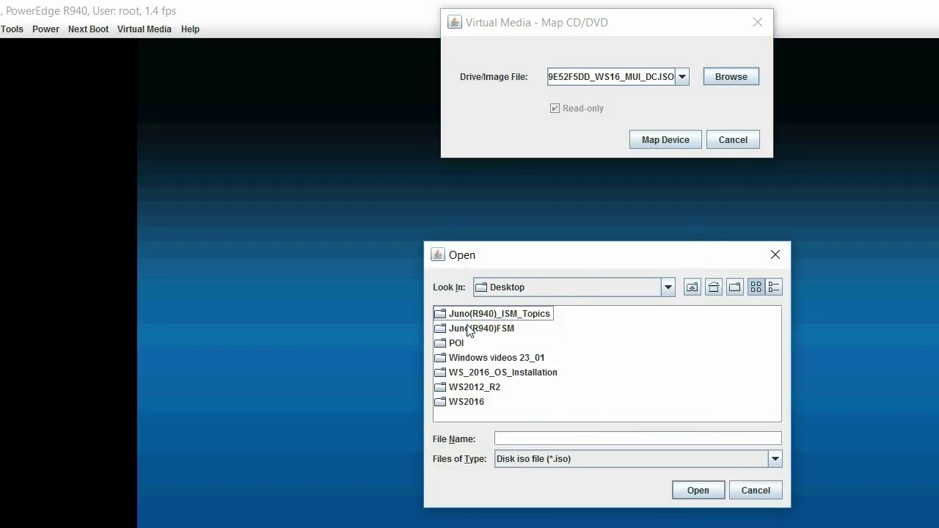
click(475, 401)
double_click(475, 401)
click(514, 314)
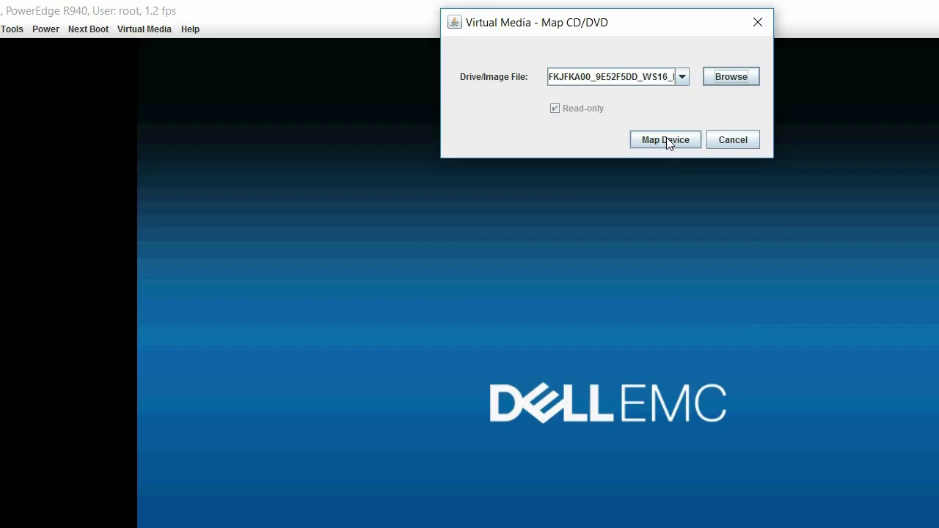
click(666, 137)
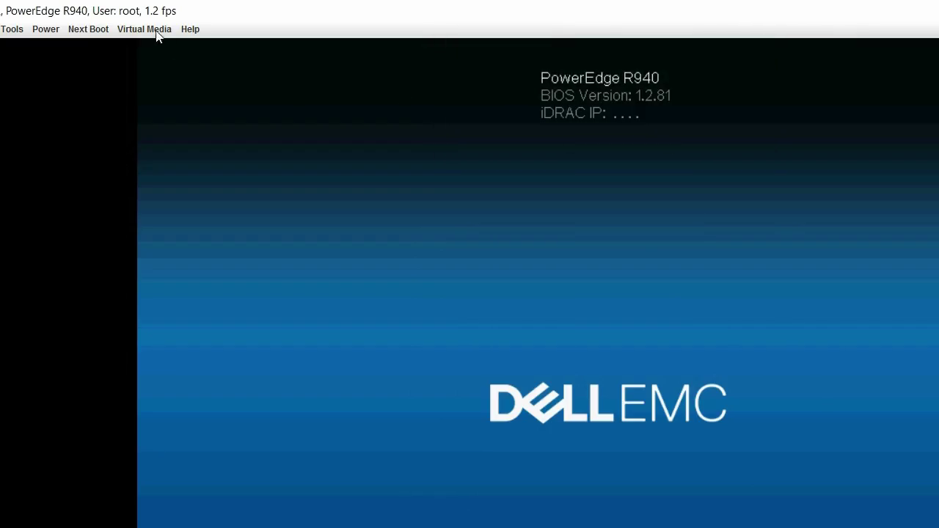
Create the image file payload.img in the desktop's WS2016 folder from the source folder Downloads\drivers\payload.
click(151, 29)
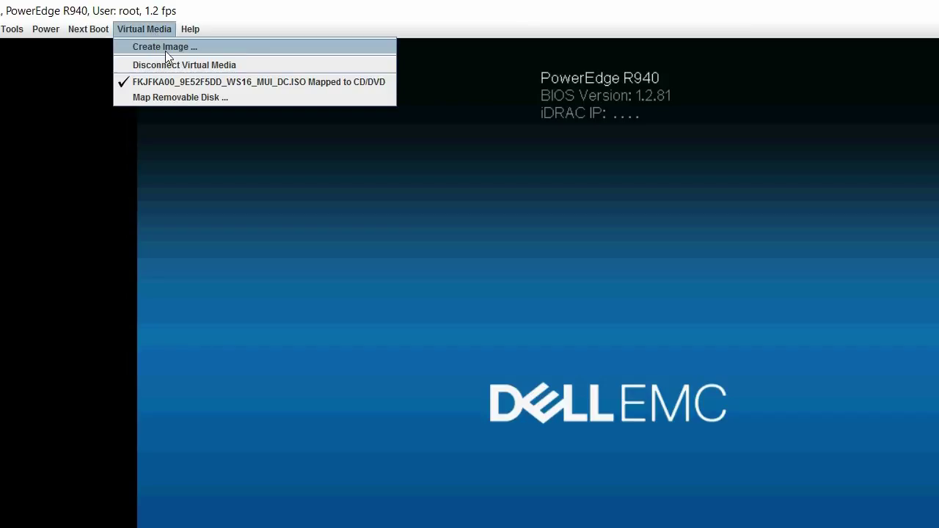
click(165, 49)
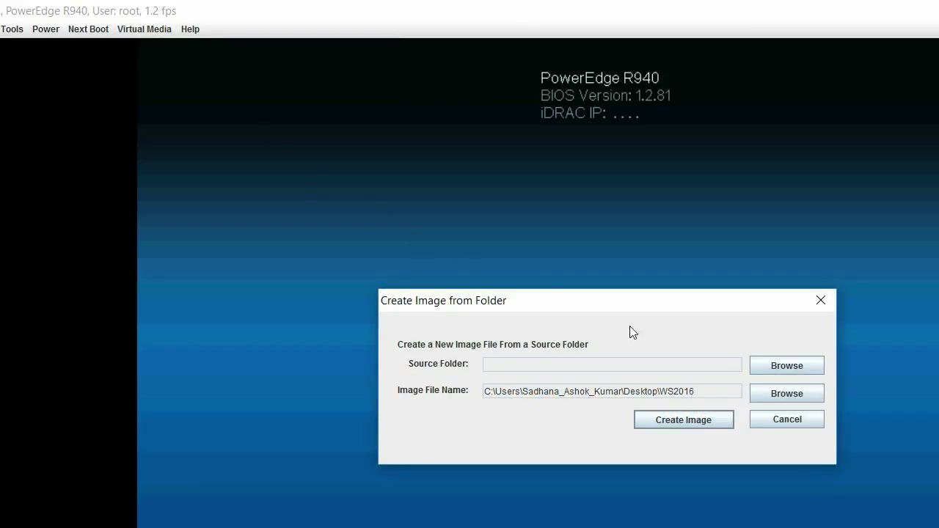
click(760, 365)
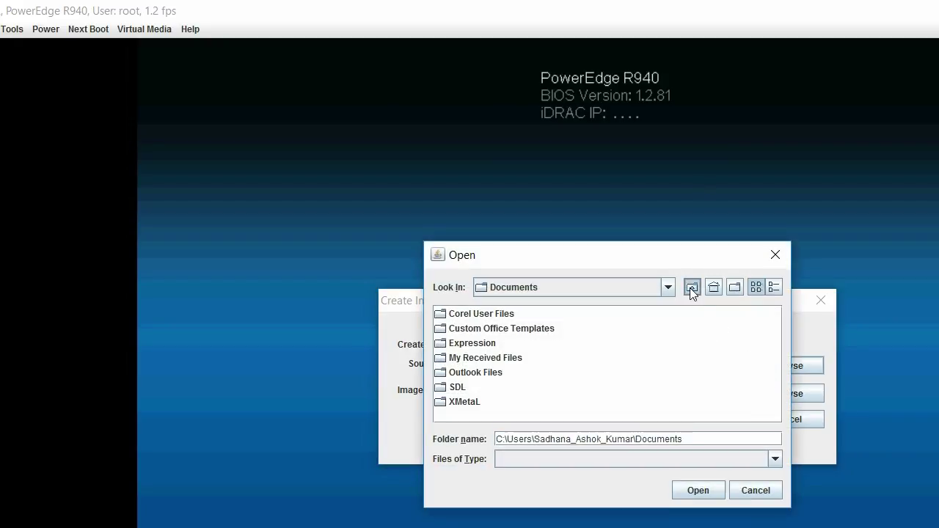
click(691, 288)
click(473, 358)
double_click(474, 359)
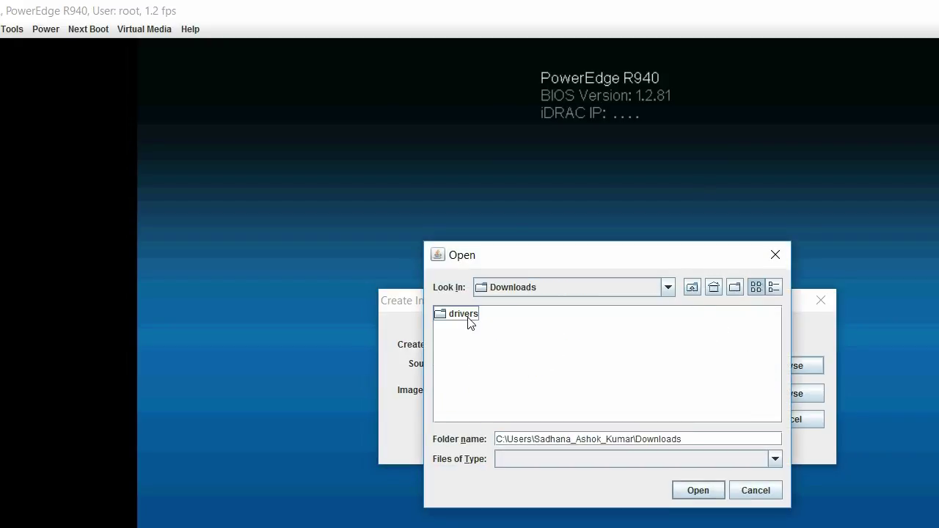
double_click(470, 323)
click(466, 329)
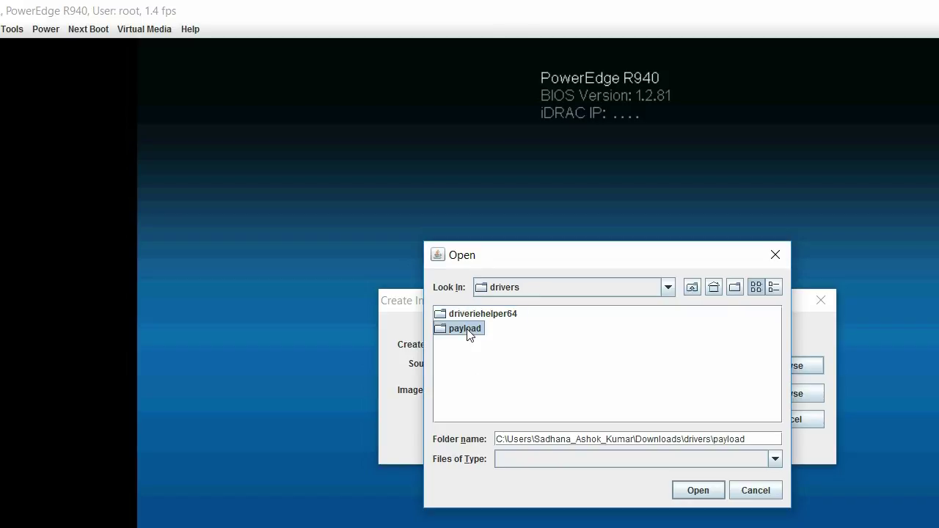
click(680, 487)
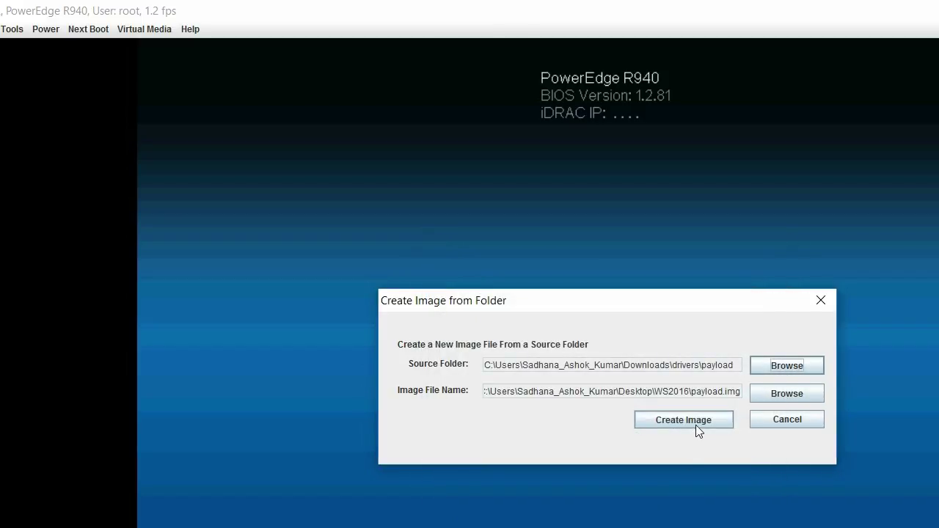
click(713, 419)
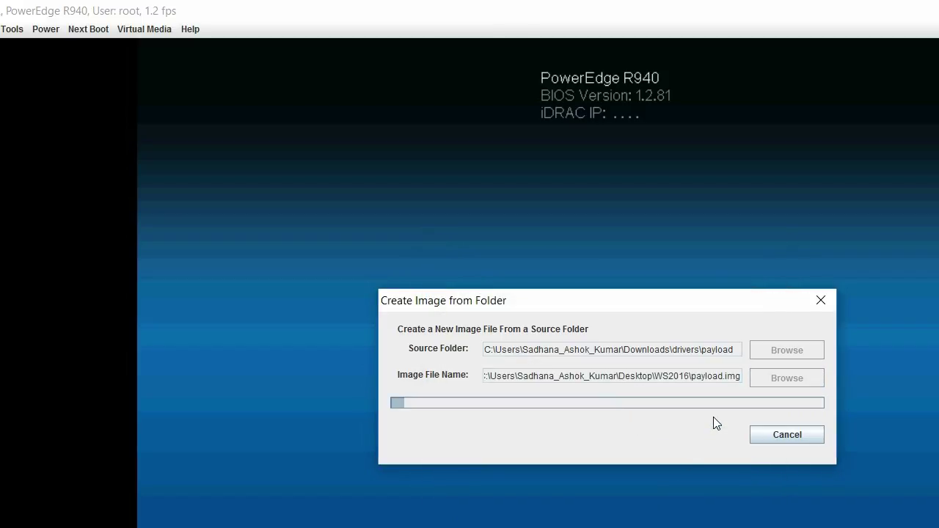
click(764, 426)
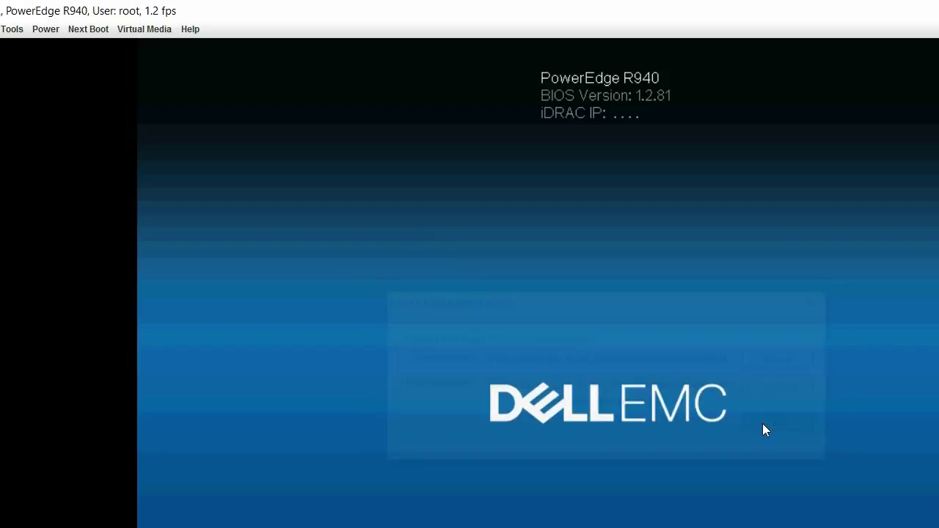
Map payload.img from the desktop's WS2016 folder as a virtual removable disk.
click(125, 29)
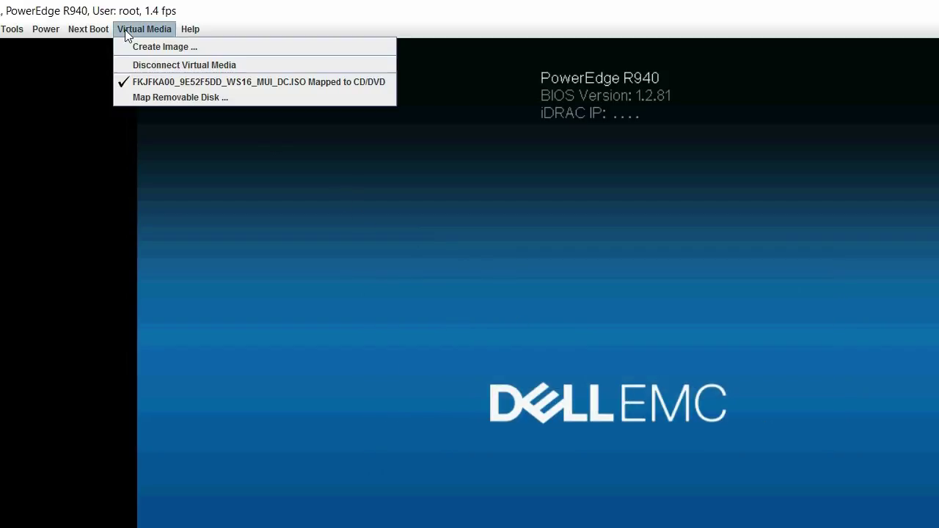
click(151, 98)
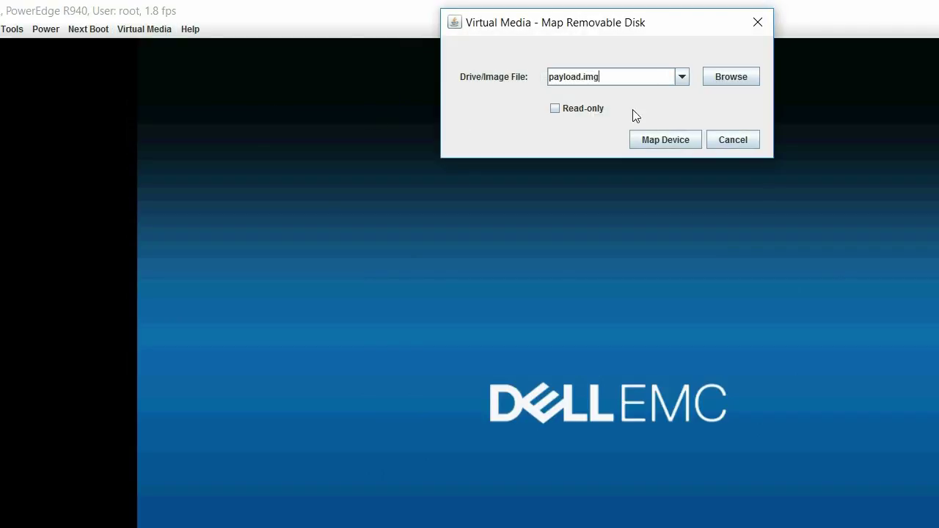
click(724, 77)
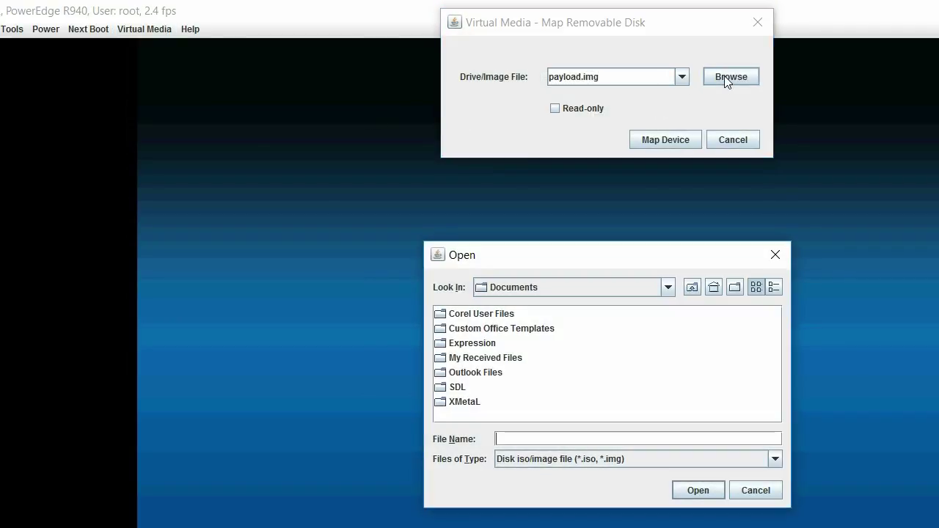
click(691, 288)
double_click(469, 329)
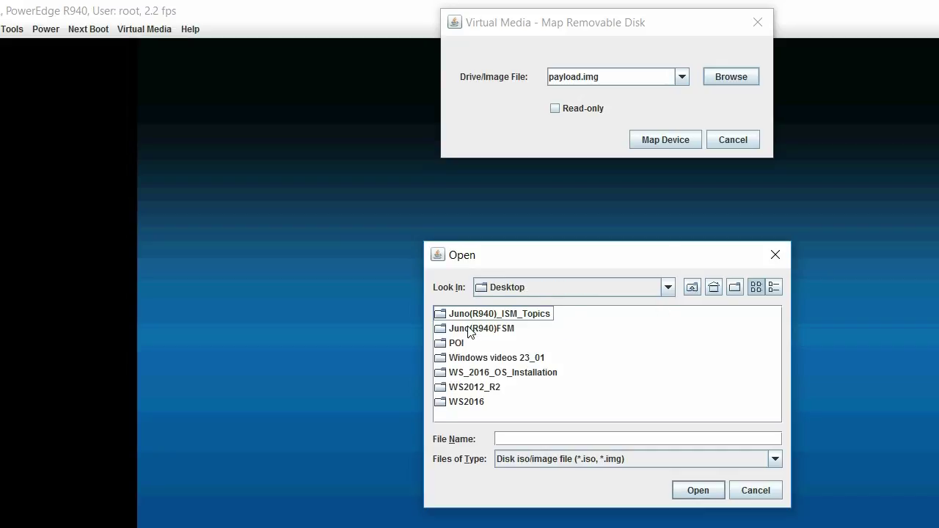
double_click(475, 403)
click(475, 331)
click(692, 492)
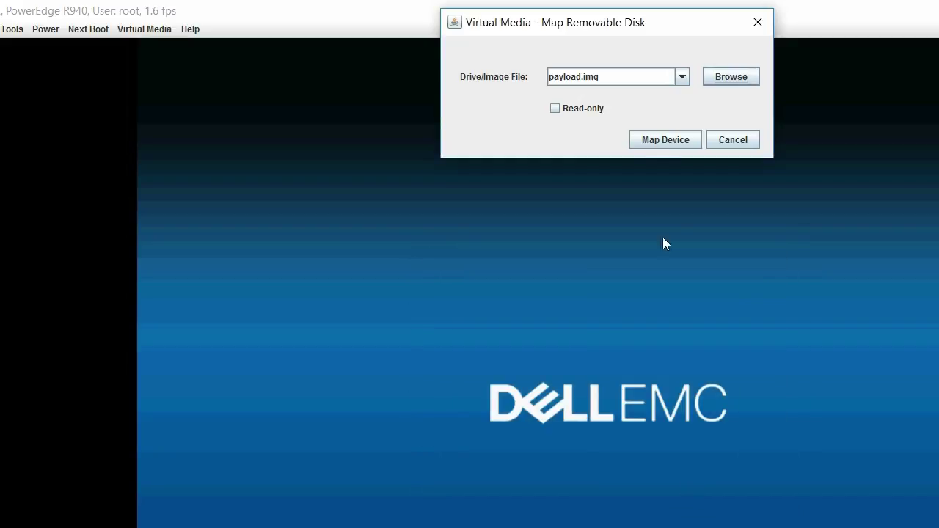
click(656, 143)
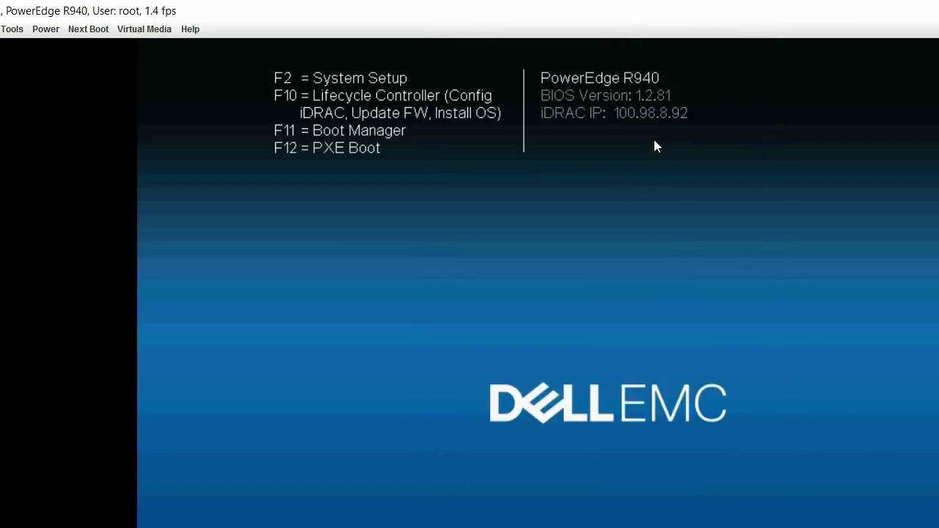
Enter System Setup during startup and open the UEFI Boot Settings within the System BIOS boot settings.
key(F2)
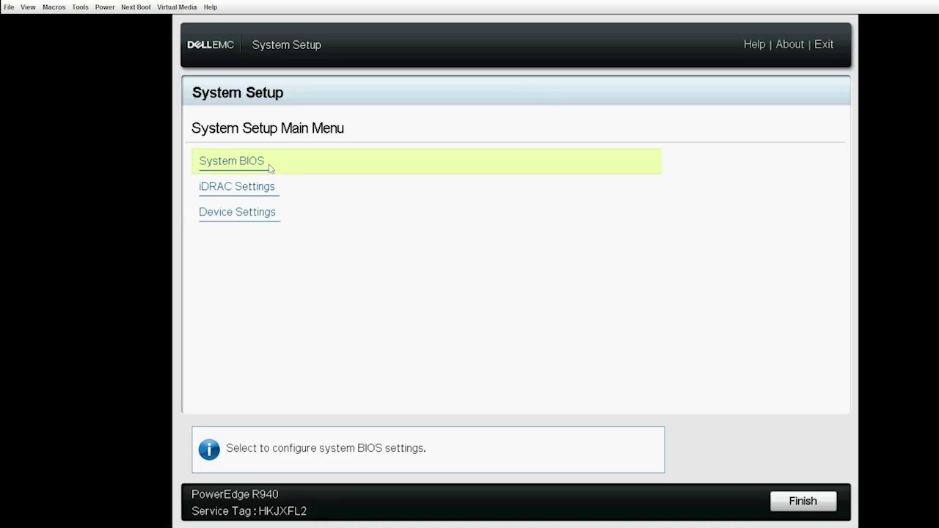
click(258, 163)
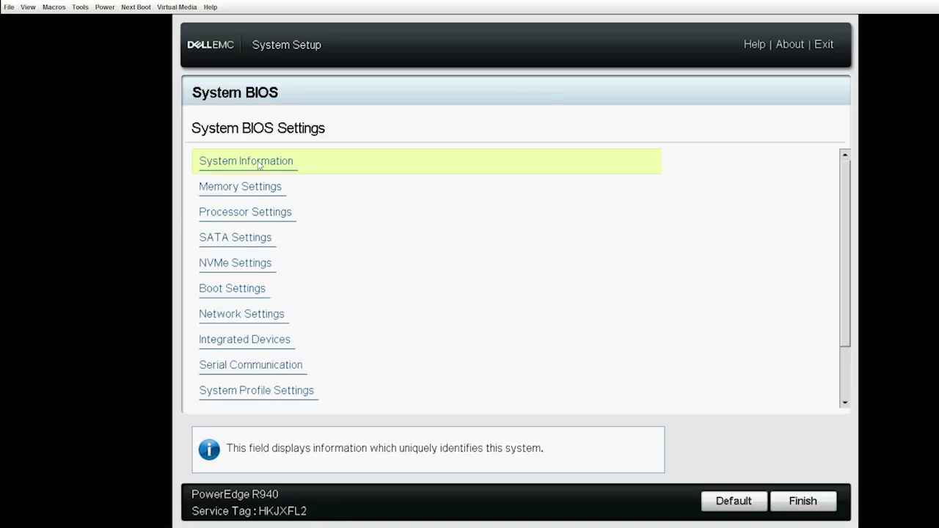
click(248, 292)
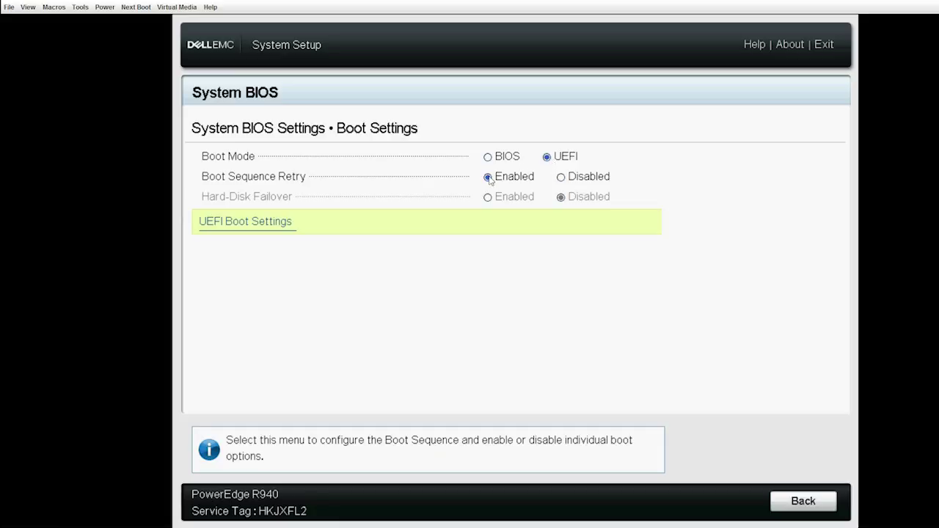
click(288, 229)
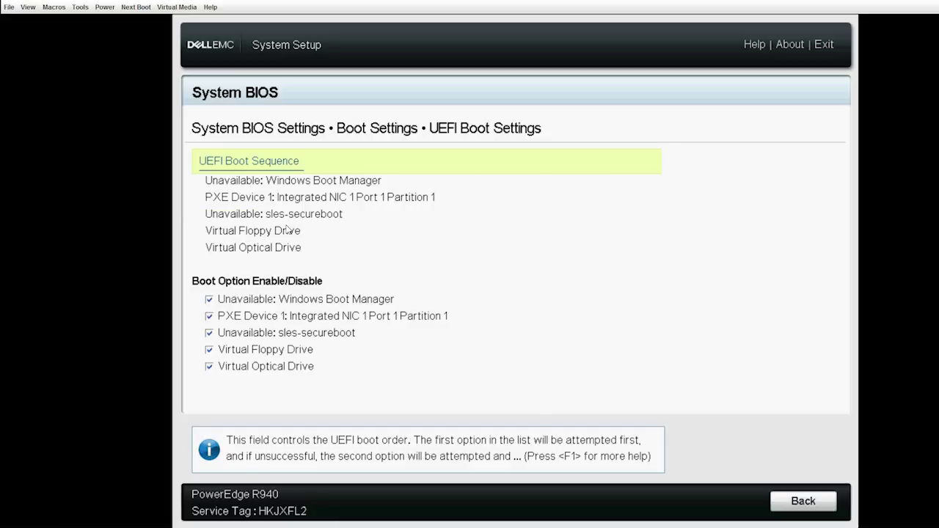
Move Virtual Optical Drive to the first position in the UEFI boot sequence.
click(290, 164)
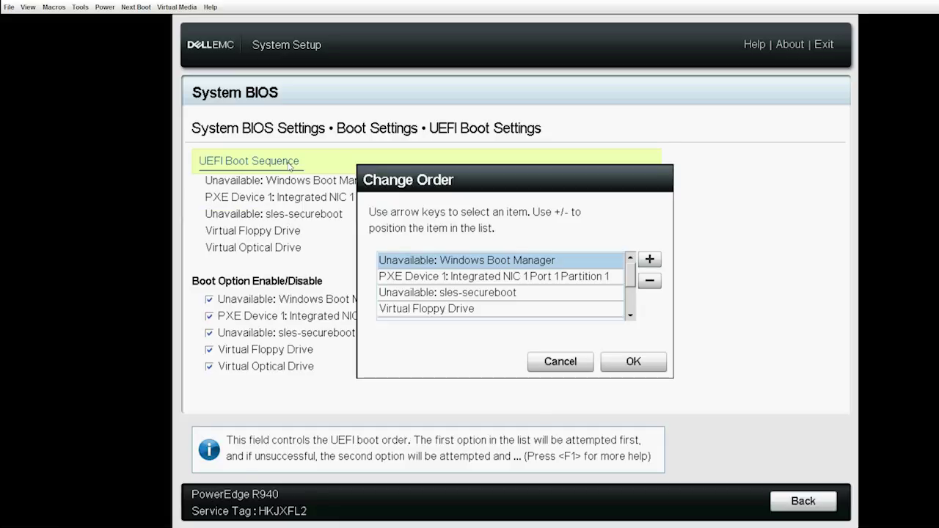
click(629, 317)
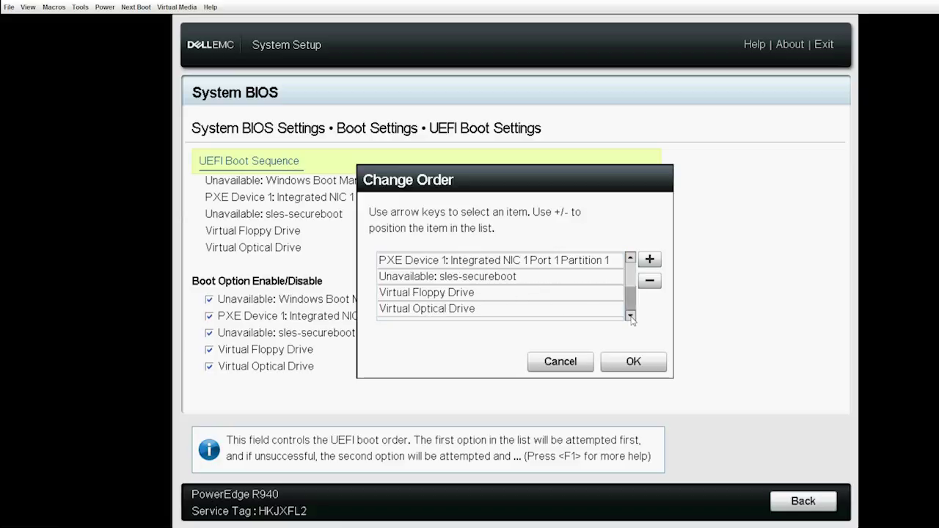
click(593, 311)
click(649, 259)
click(650, 259)
click(650, 259)
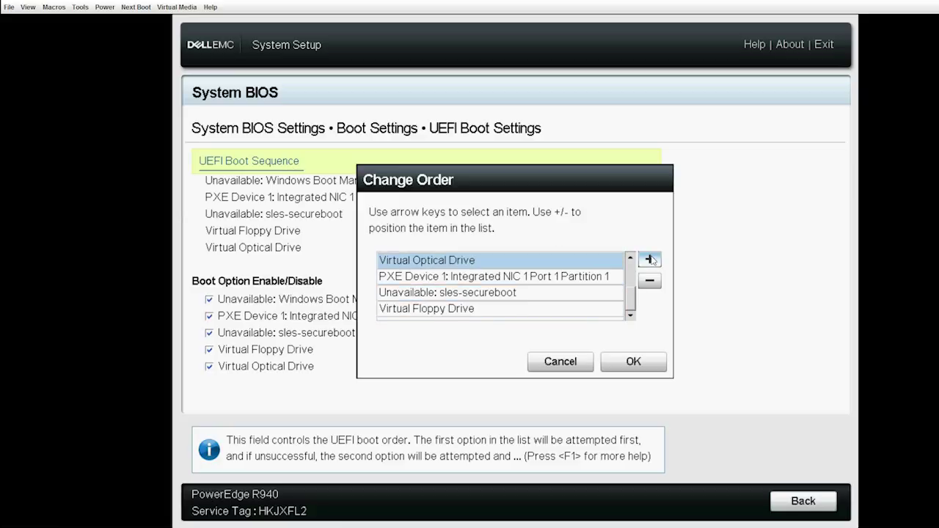
click(649, 259)
click(631, 361)
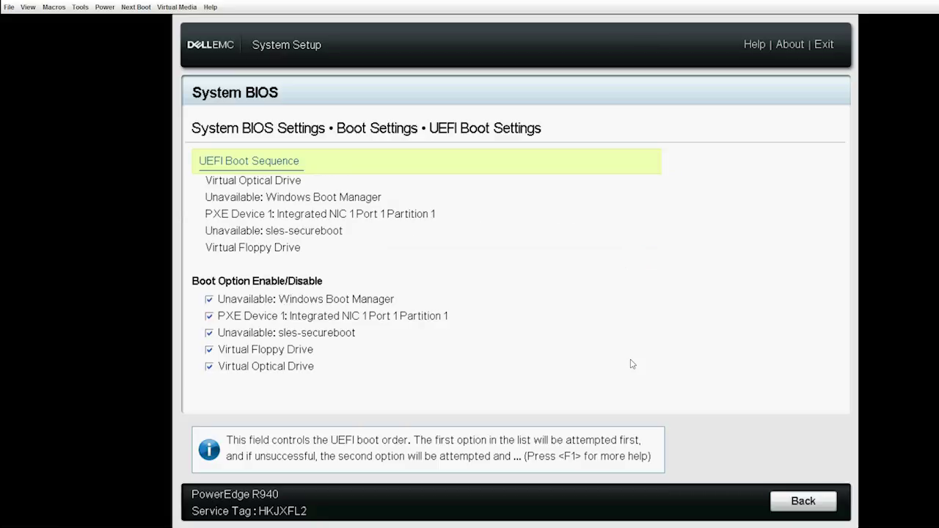
Leave the boot settings and finish System BIOS, saving the changed settings.
click(798, 501)
click(798, 501)
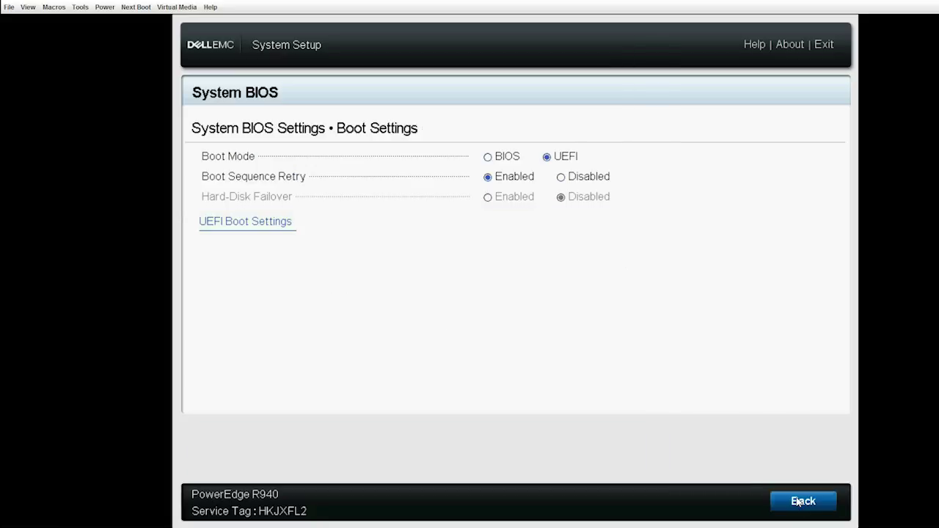
click(798, 501)
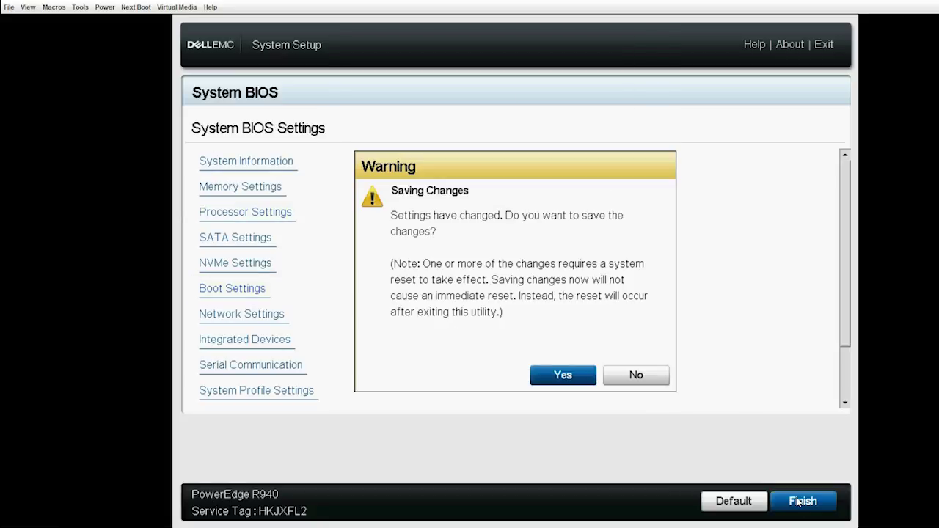
click(563, 376)
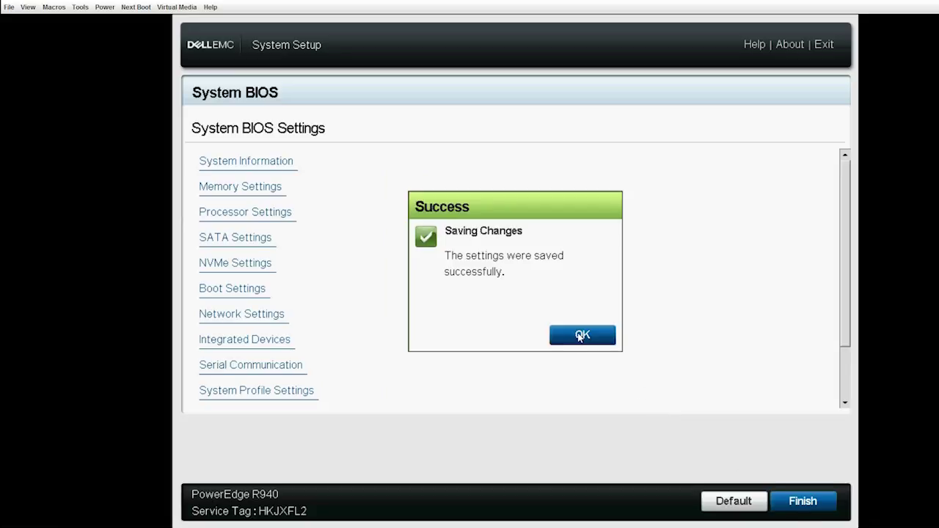
click(580, 335)
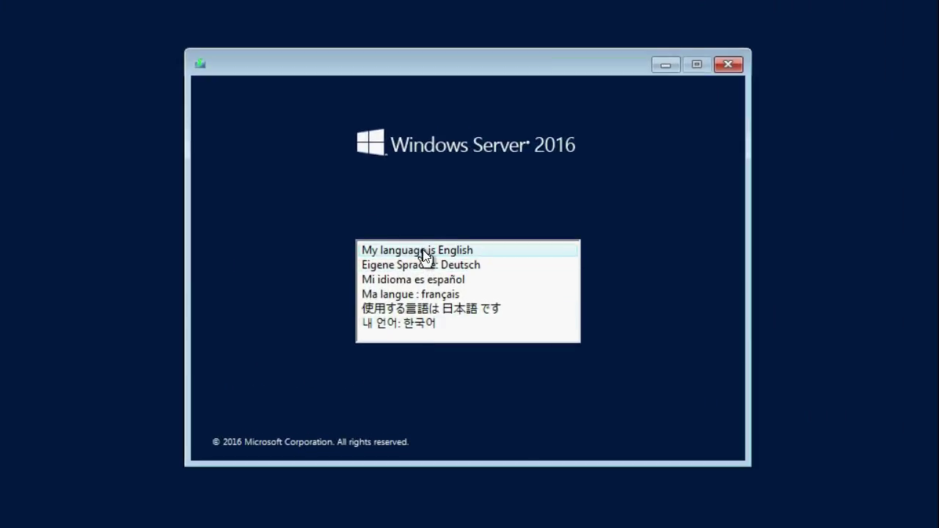
Set up Windows in English (United States) with the US keyboard and choose Windows Server 2016 Datacenter (Desktop Experience).
click(482, 267)
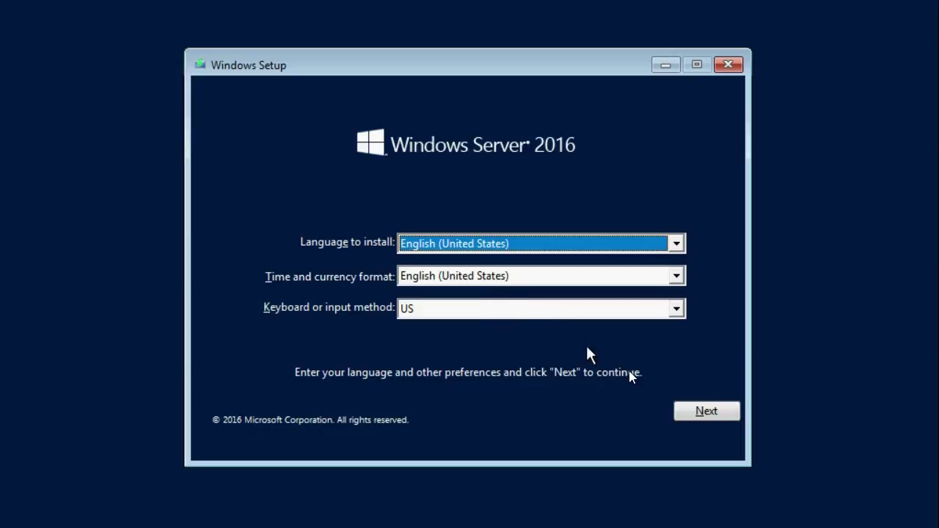
click(698, 415)
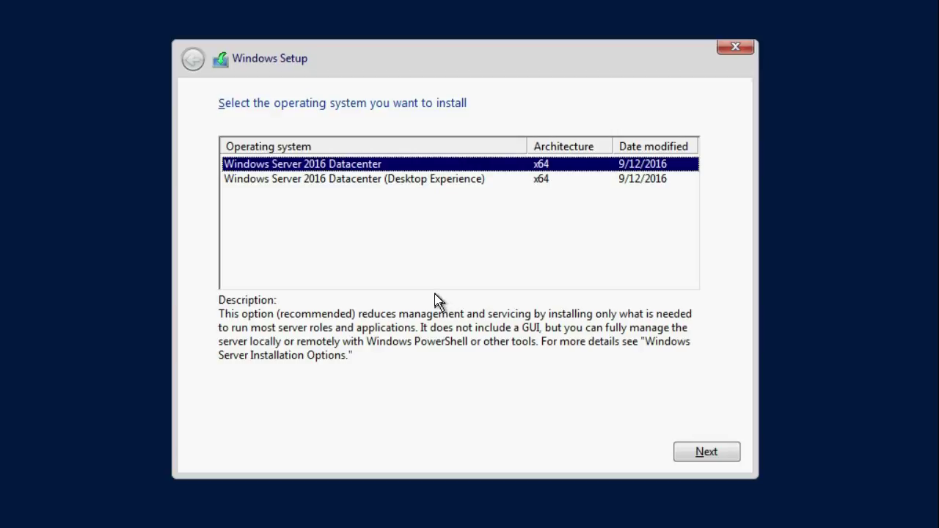
click(454, 182)
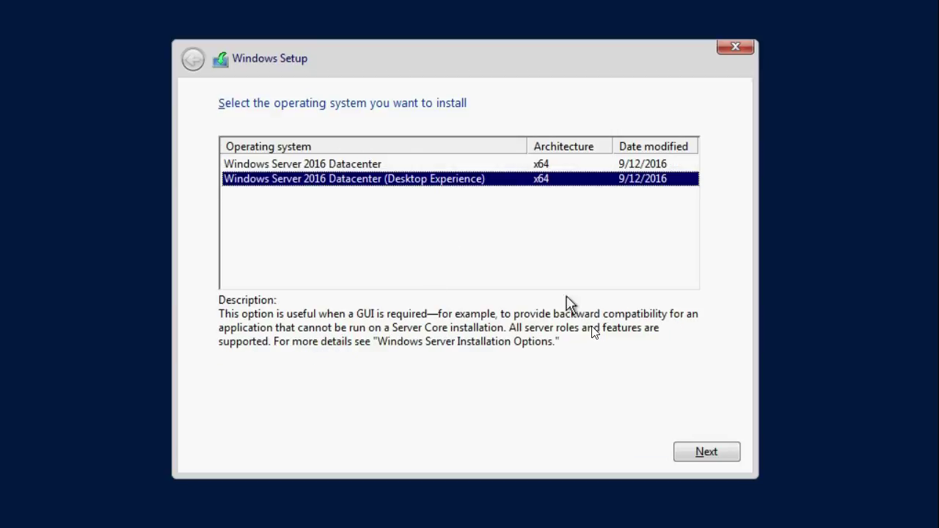
click(704, 456)
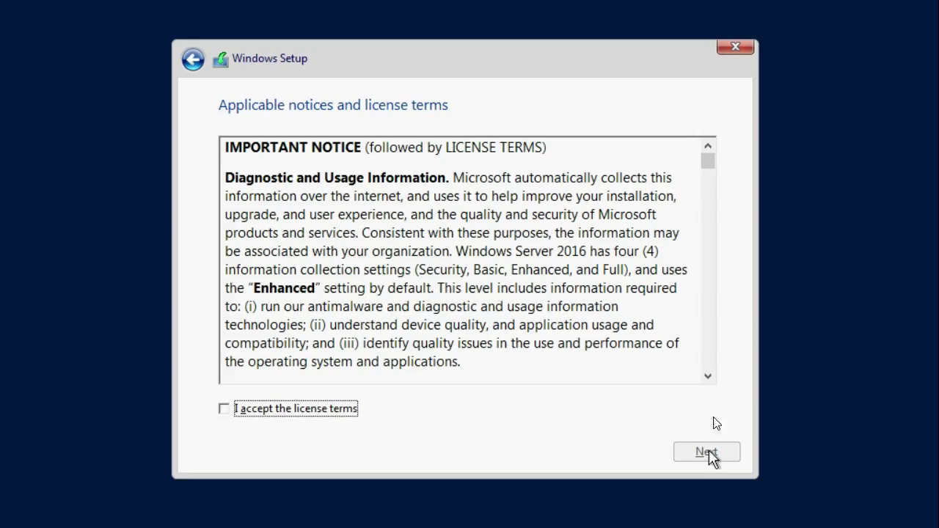
Accept the license terms and choose the custom installation that installs Windows only.
drag(706, 160, 709, 387)
click(224, 410)
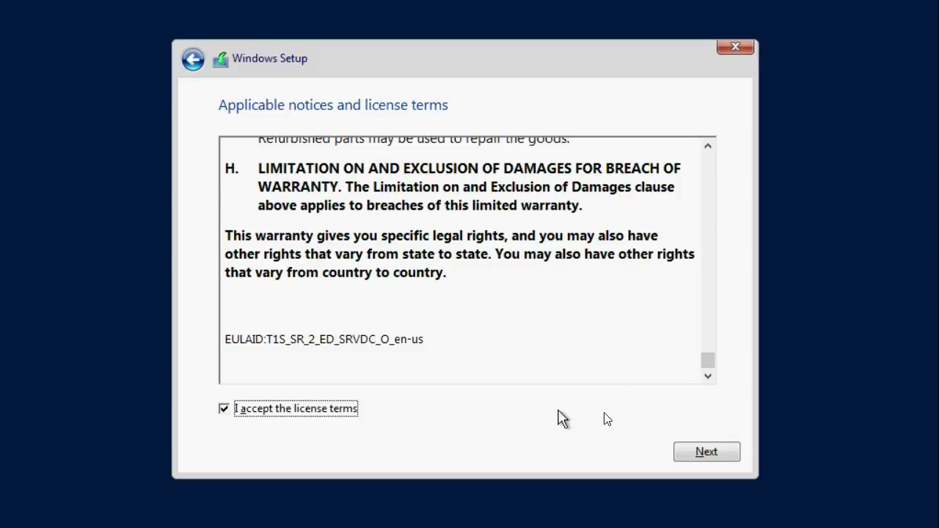
click(709, 452)
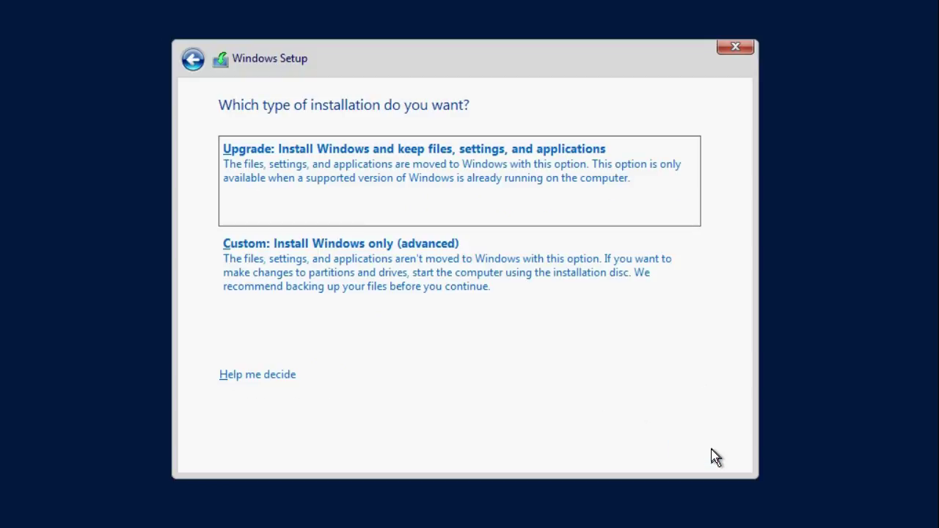
click(623, 265)
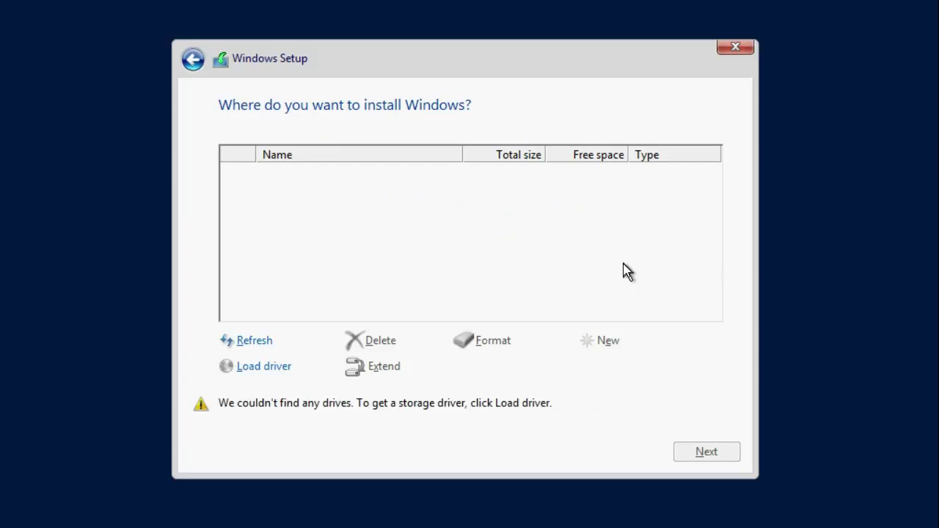
Load the PERC H740P Adapter storage driver (megasas35.inf) from the payload folder on the PAYLOAD (C:) drive.
click(266, 369)
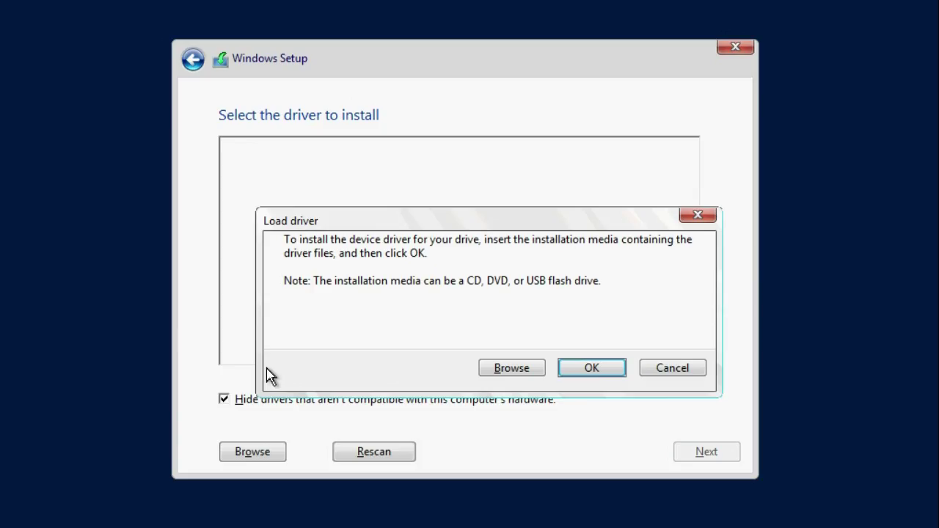
click(506, 369)
click(344, 331)
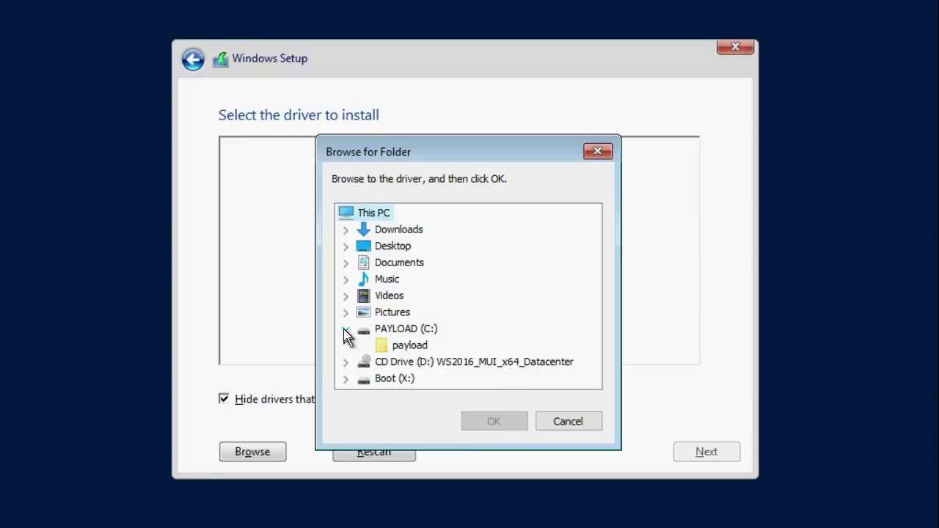
click(400, 345)
click(499, 426)
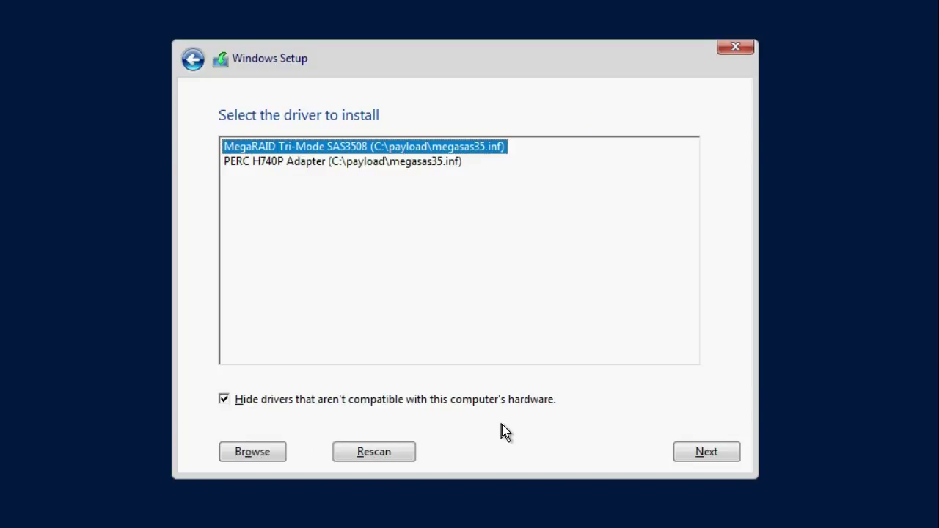
click(451, 163)
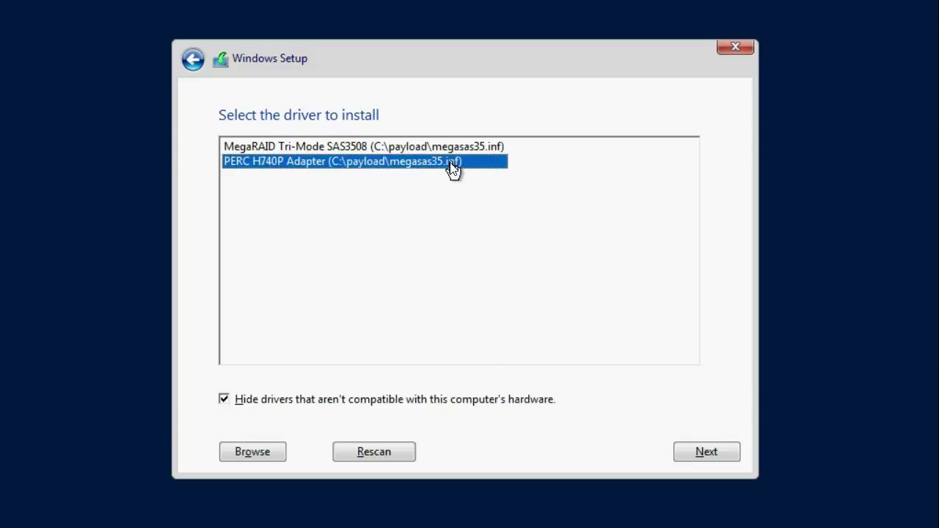
click(691, 453)
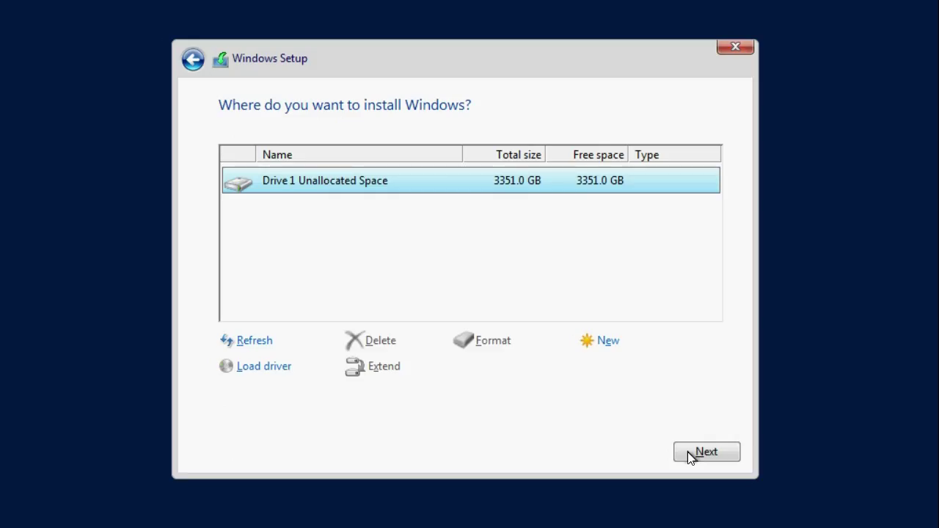
Create a 3431424 MB partition in Drive 1's unallocated space and install Windows on the primary partition.
click(602, 342)
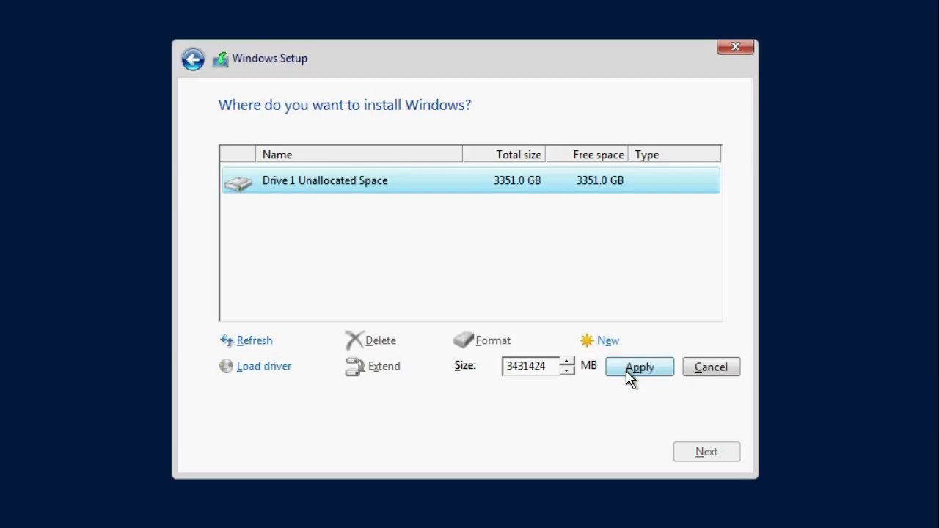
click(626, 371)
click(603, 371)
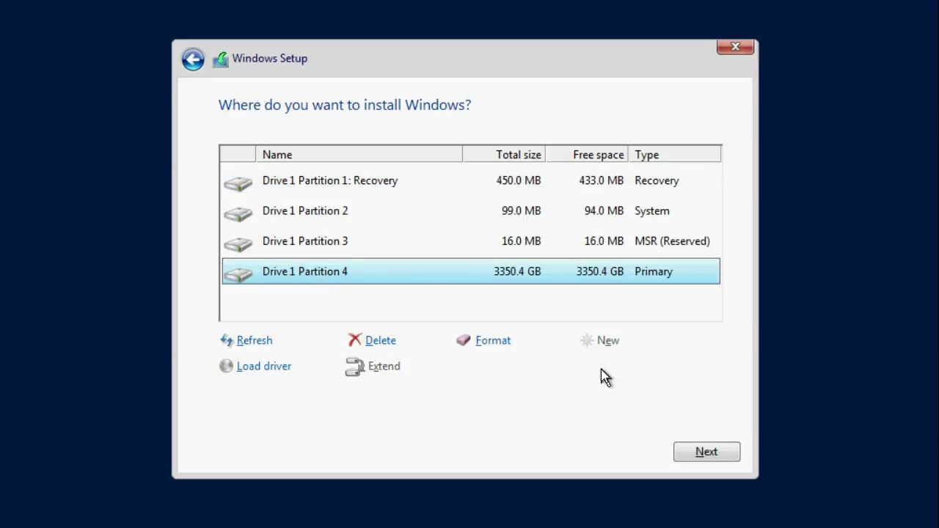
click(696, 452)
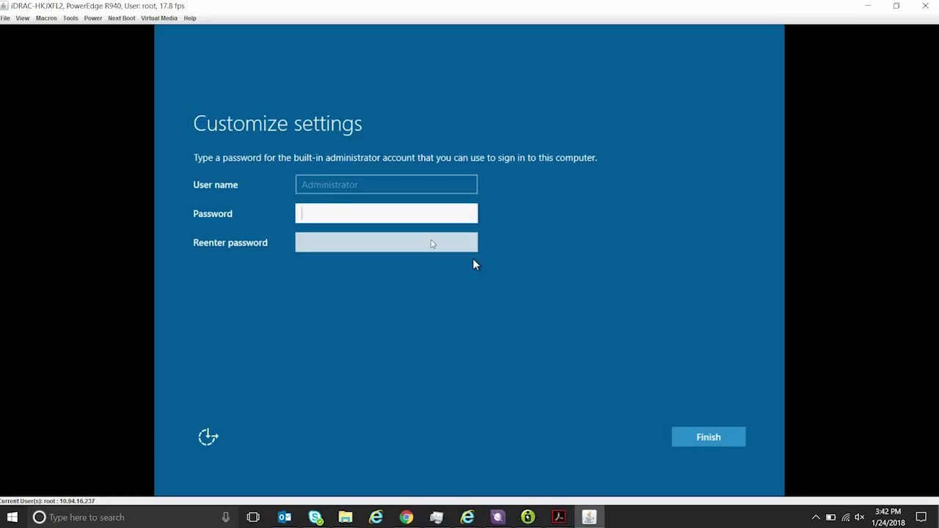
Set and confirm the password for the built-in Administrator account, finishing the Windows settings.
text(••••••••)
click(307, 243)
text(••••••••)
click(698, 437)
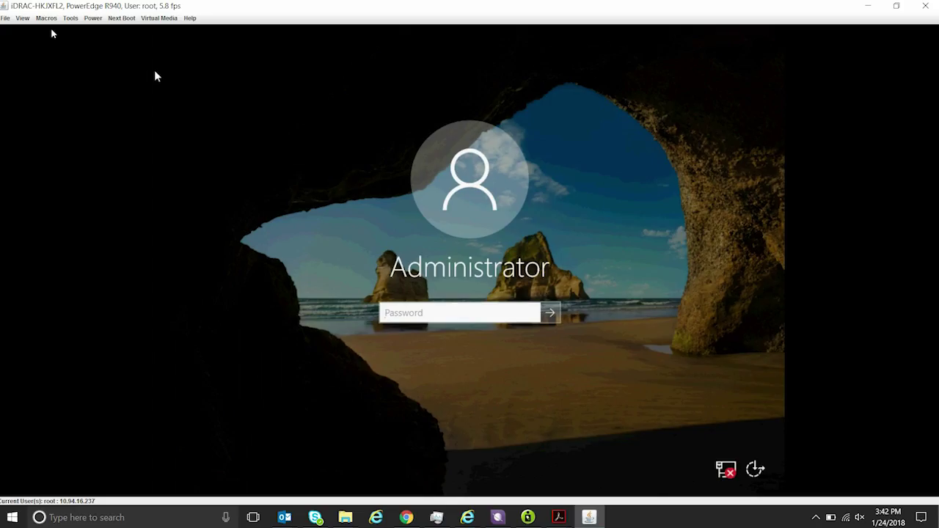
Sign in to Windows Server as Administrator with the account password.
text(••••••••)
key(Return)
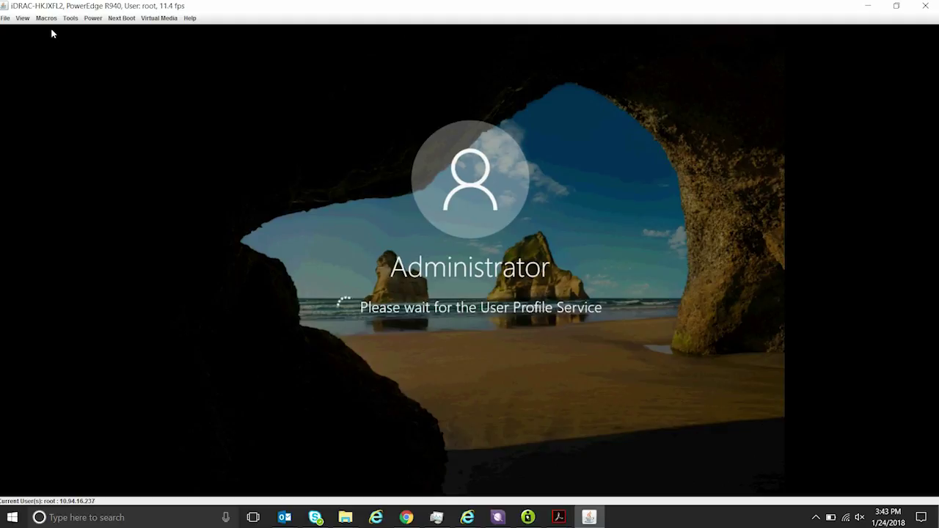